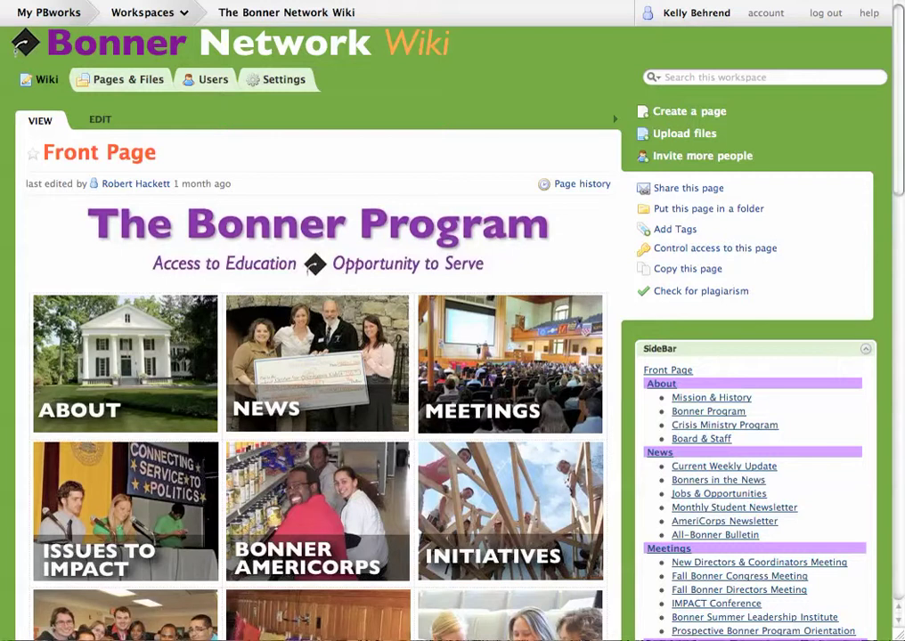
Open 'Bonner Program Service Trips' from the Other Resources section of the Front Page SideBar.
left_click_drag(898, 180, 899, 260)
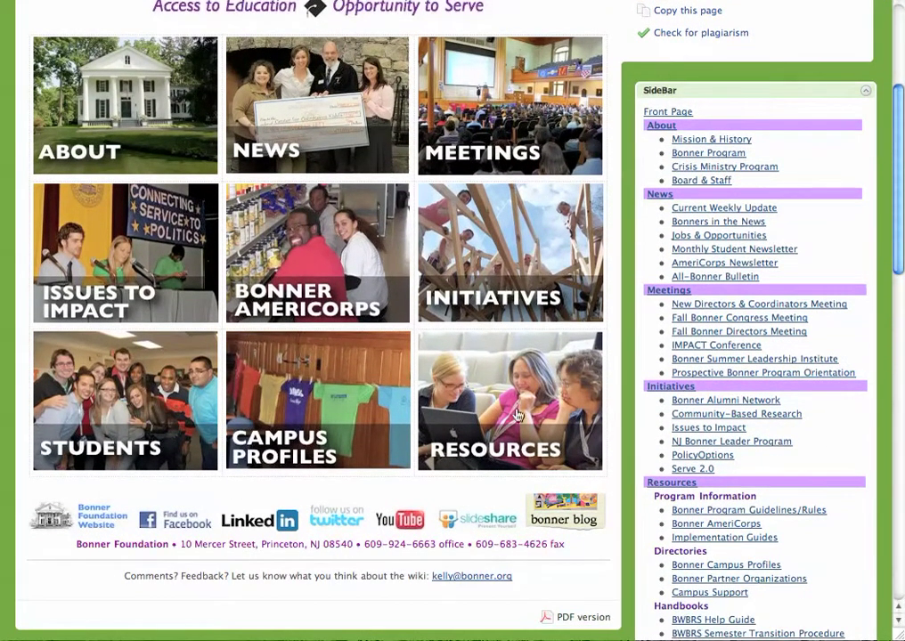
left_click_drag(899, 258, 897, 329)
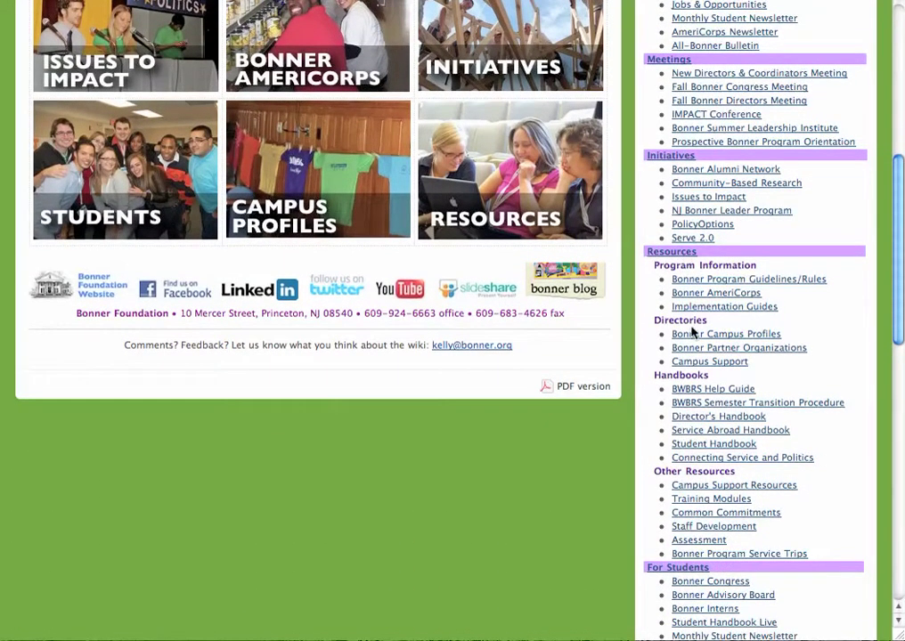
left_click(711, 555)
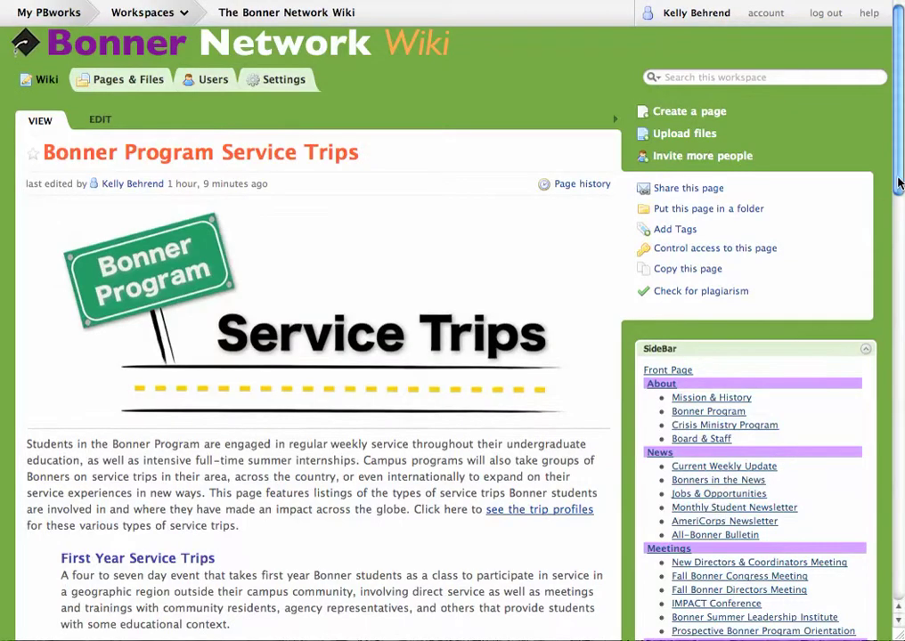
Follow the 'Click here to upload or view Bonner Service Trip Profiles' link lower on the page.
left_click_drag(898, 182, 880, 300)
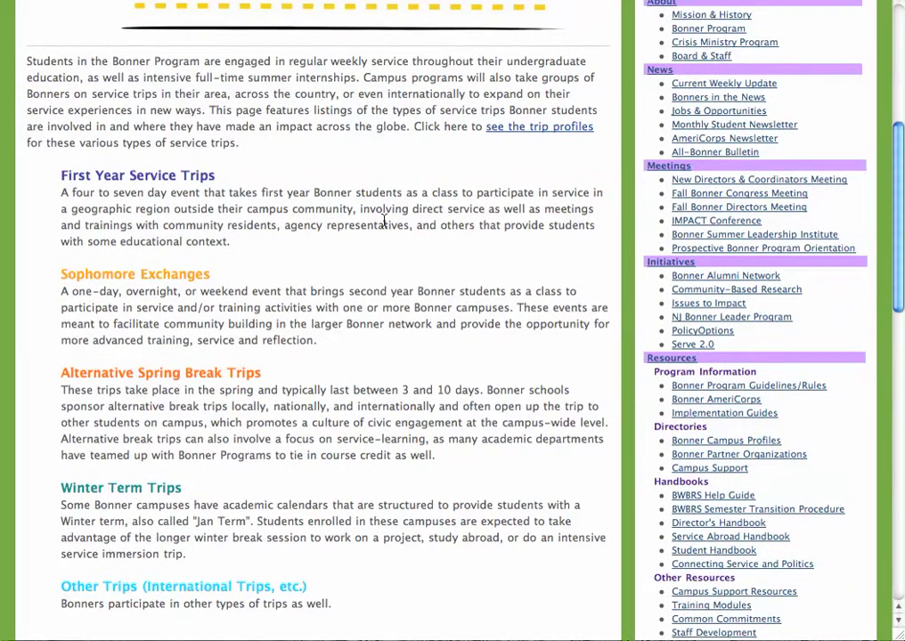
scroll(384, 218, "down", 3)
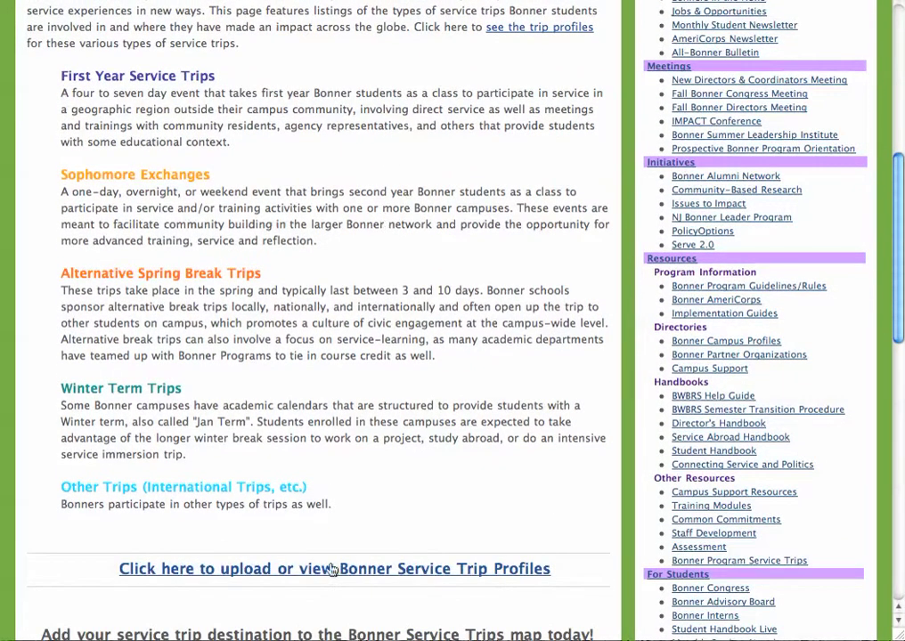
left_click(261, 571)
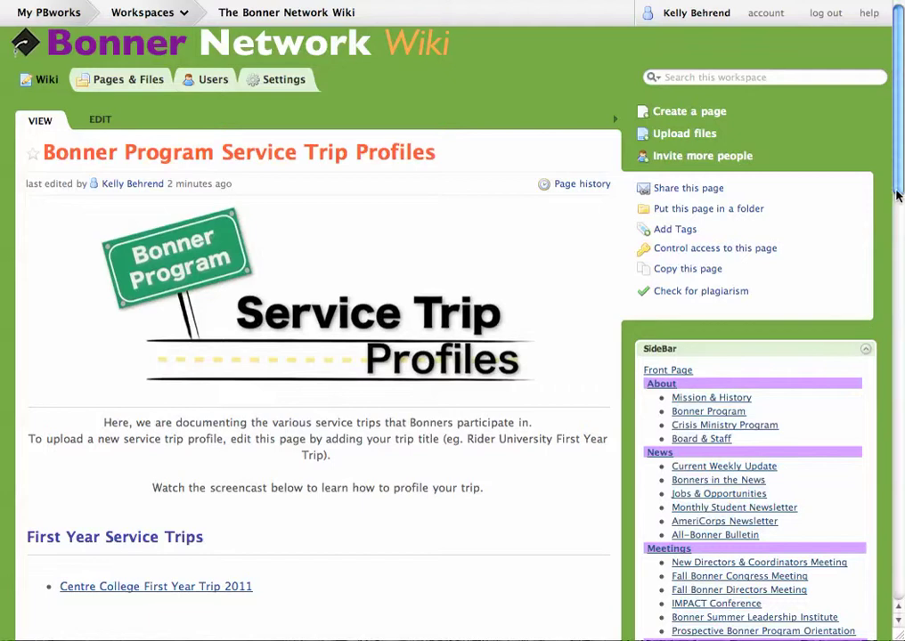
Open the 'Centre College First Year Trip 2011' profile under First Year Service Trips.
left_click_drag(897, 195, 898, 221)
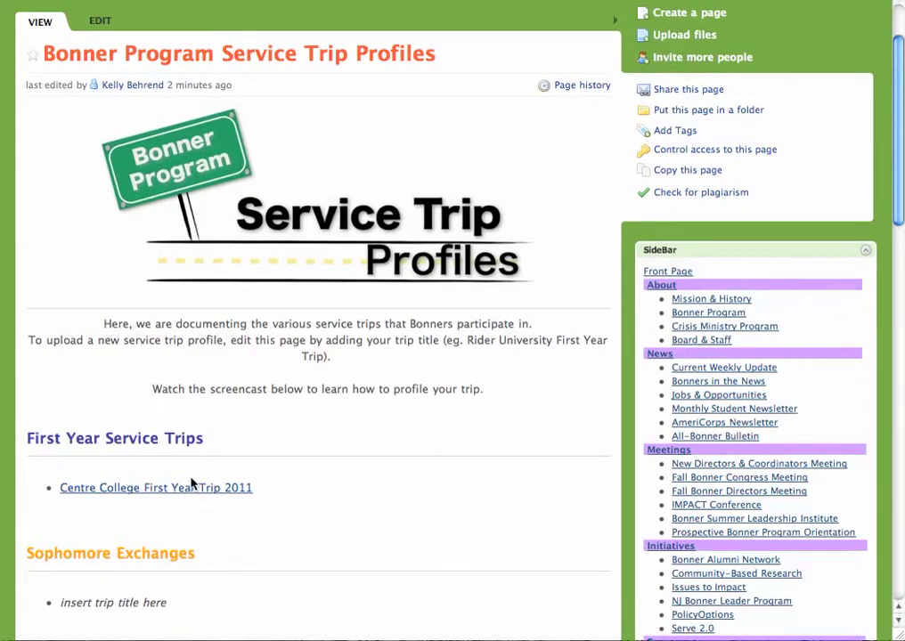
left_click(156, 488)
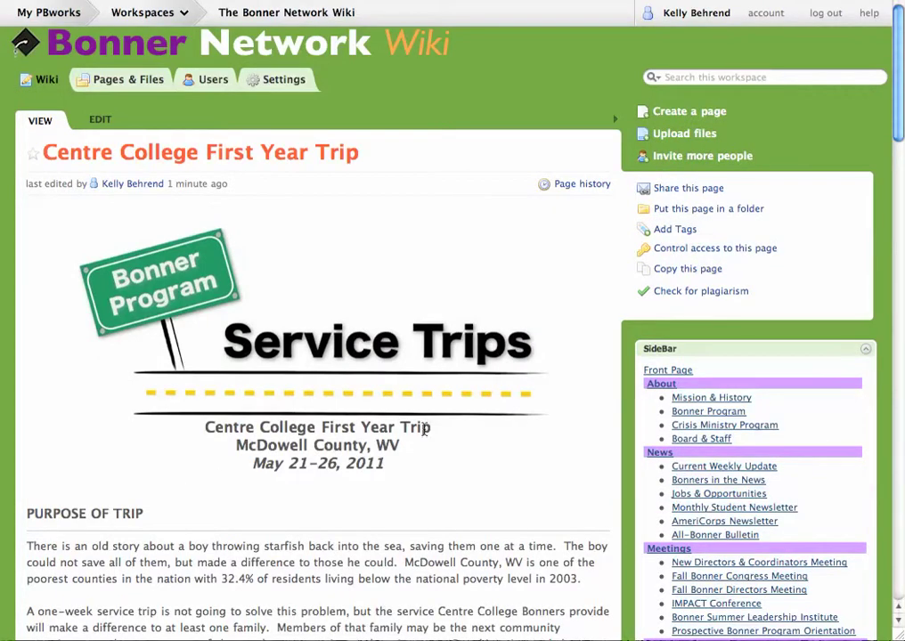
Read through the Centre College profile, then go '<-- Back to Service Trip Profiles page'.
left_click_drag(897, 120, 880, 357)
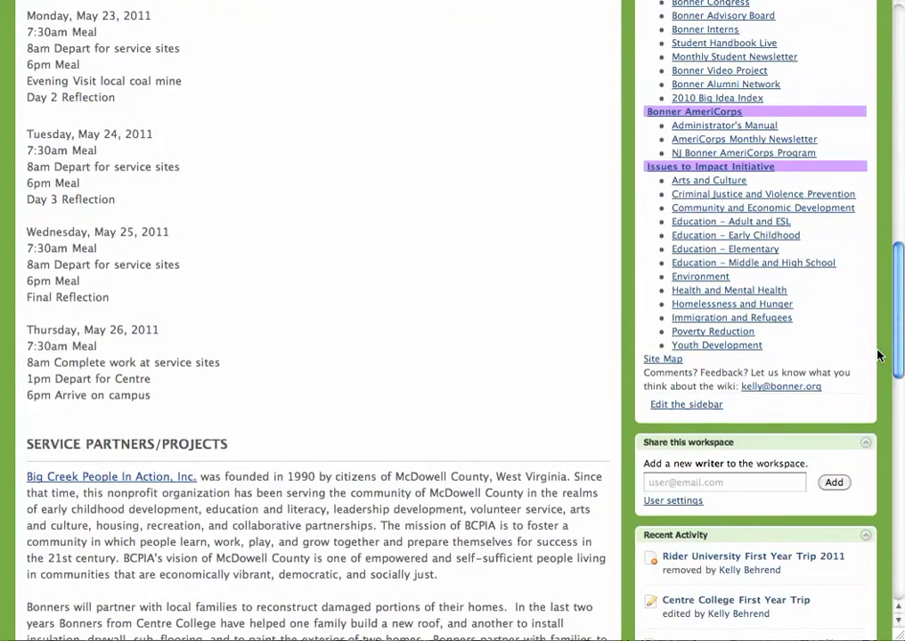
left_click_drag(897, 255, 891, 427)
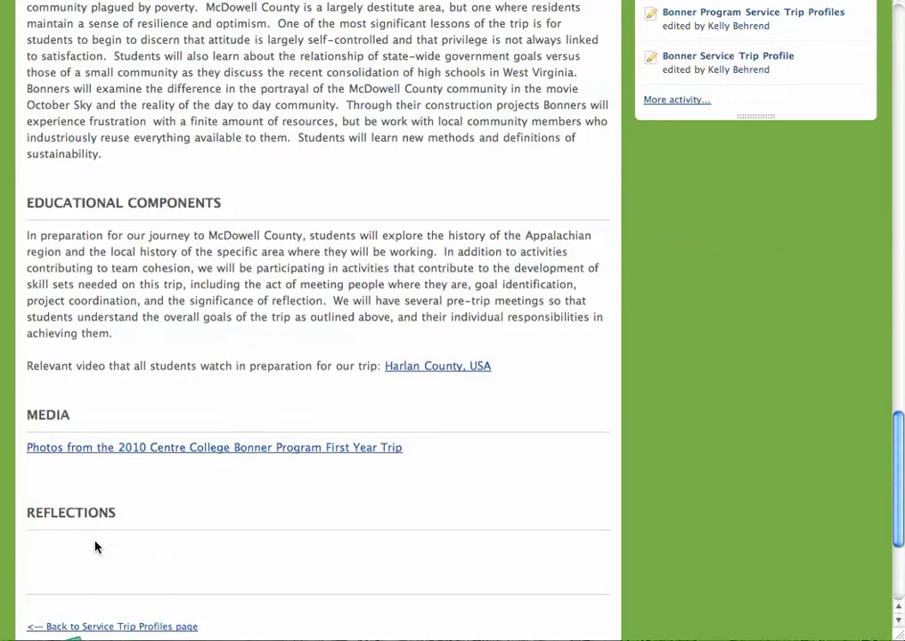
scroll(95, 547, "down", 3)
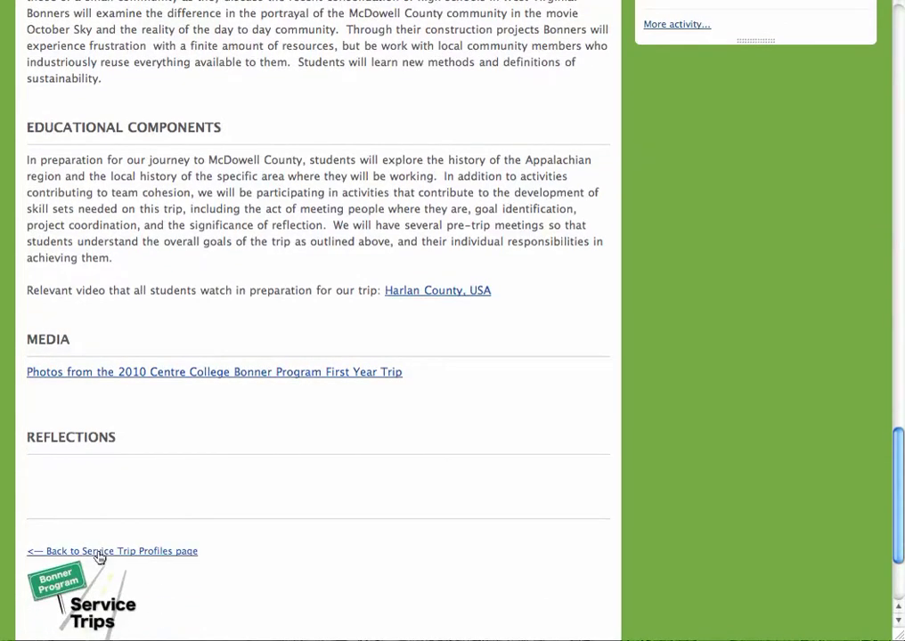
left_click(100, 553)
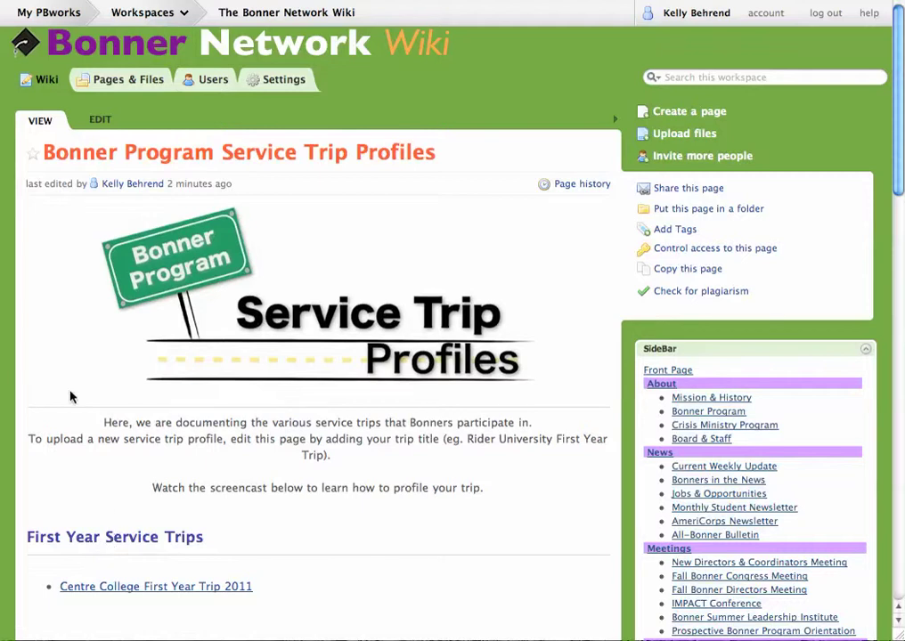
Edit the profiles page and add a 'Rider University First Year Trip 2011' bullet below Centre College.
left_click(101, 122)
scroll(177, 364, "down", 5)
left_click(310, 363)
key("Return")
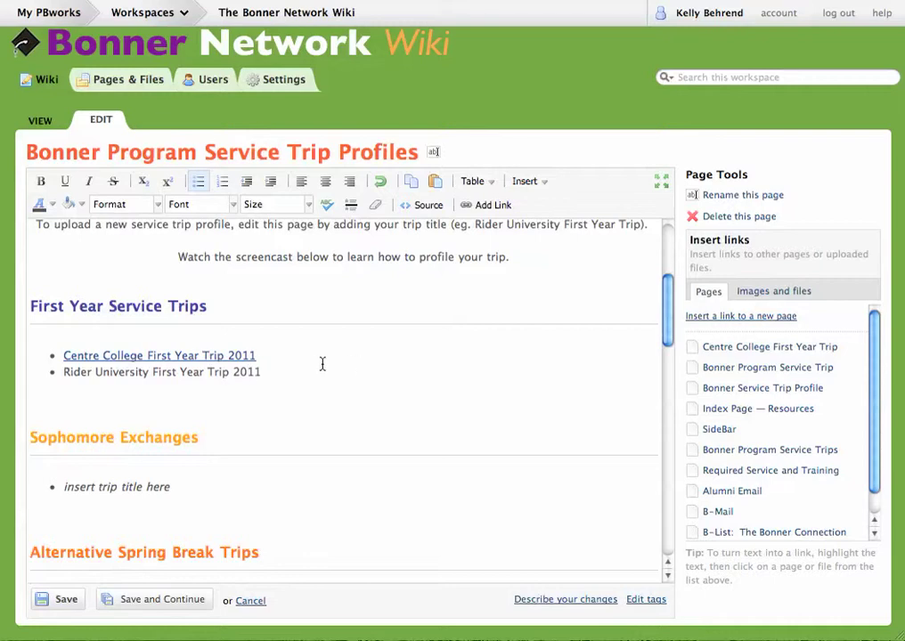
Turn the Rider University First Year Trip 2011 line into a link to a new page.
left_click_drag(277, 371, 60, 372)
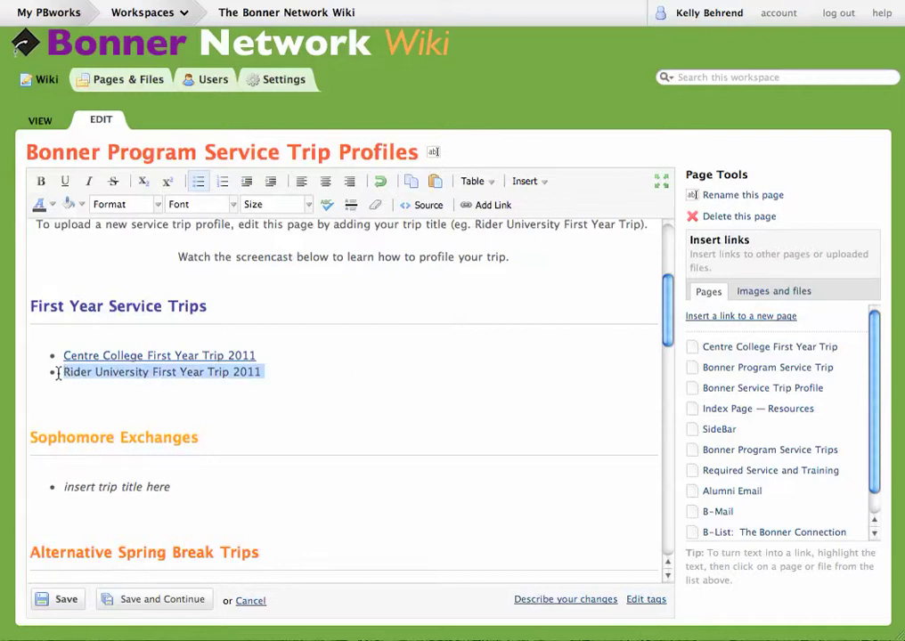
left_click(486, 205)
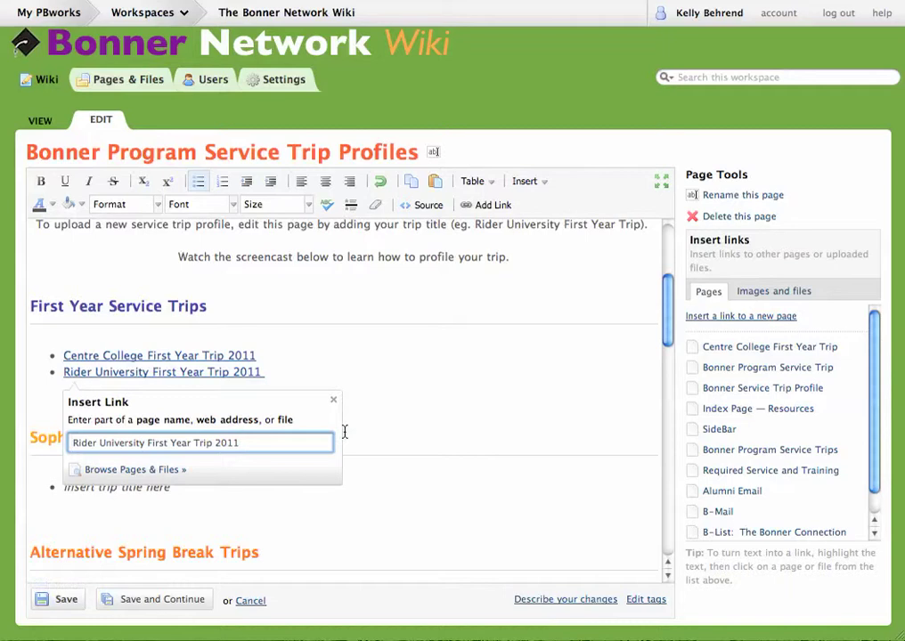
key("Return")
left_click(439, 440)
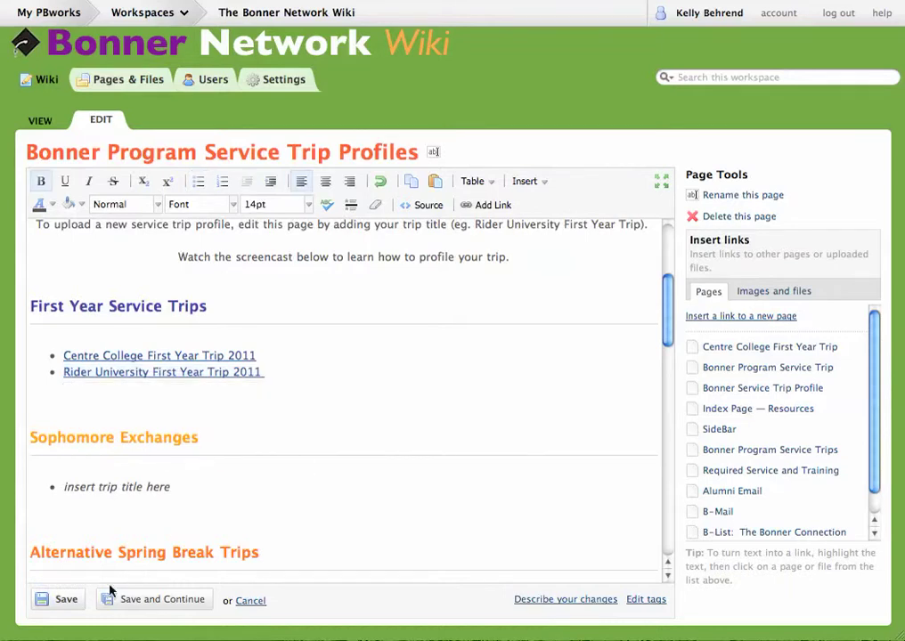
Save the profiles page and follow the new Rider University link.
left_click(79, 598)
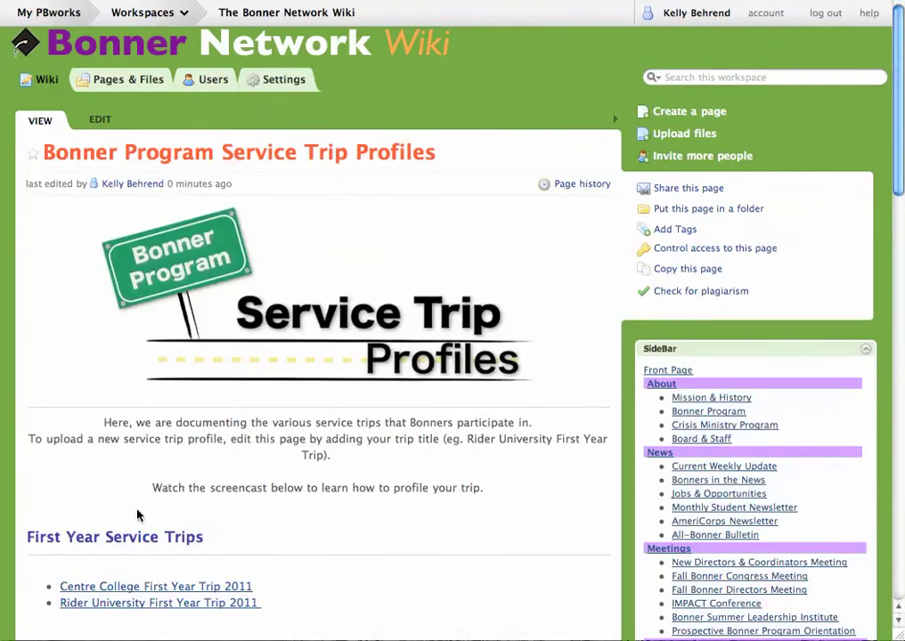
scroll(186, 467, "down", 2)
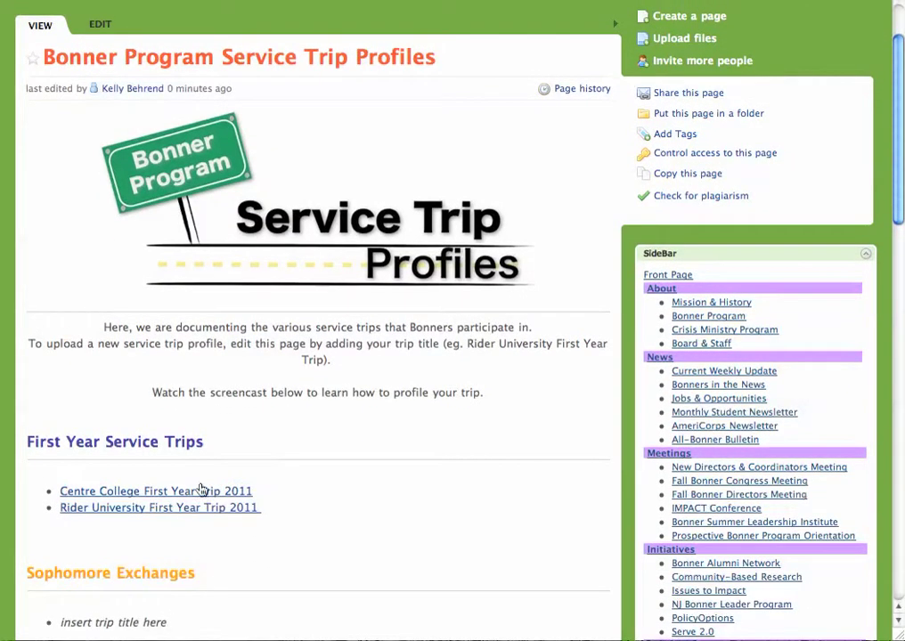
left_click(205, 511)
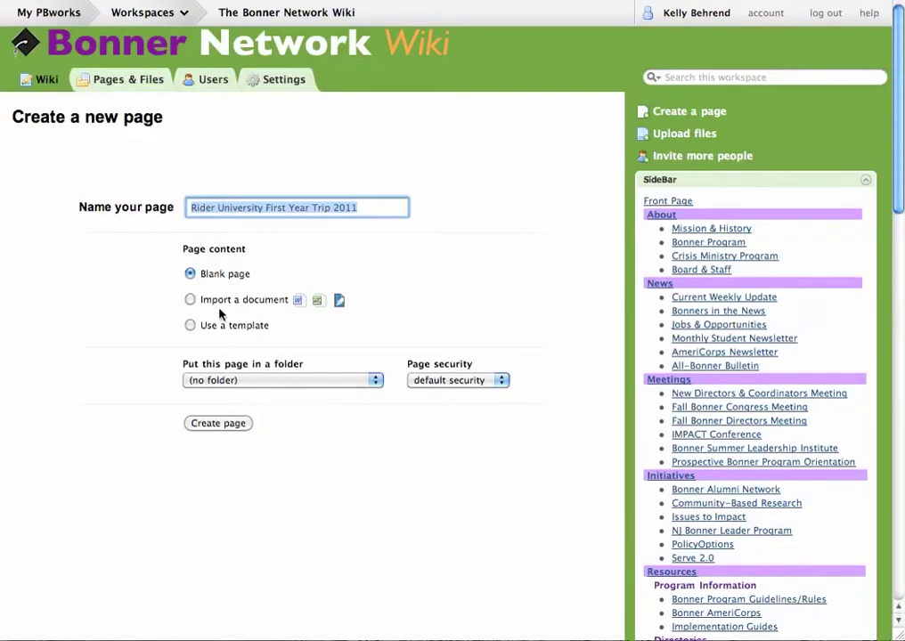
Create the new page using the 'Bonner Service Trip Profile' template.
scroll(235, 285, "down", 1)
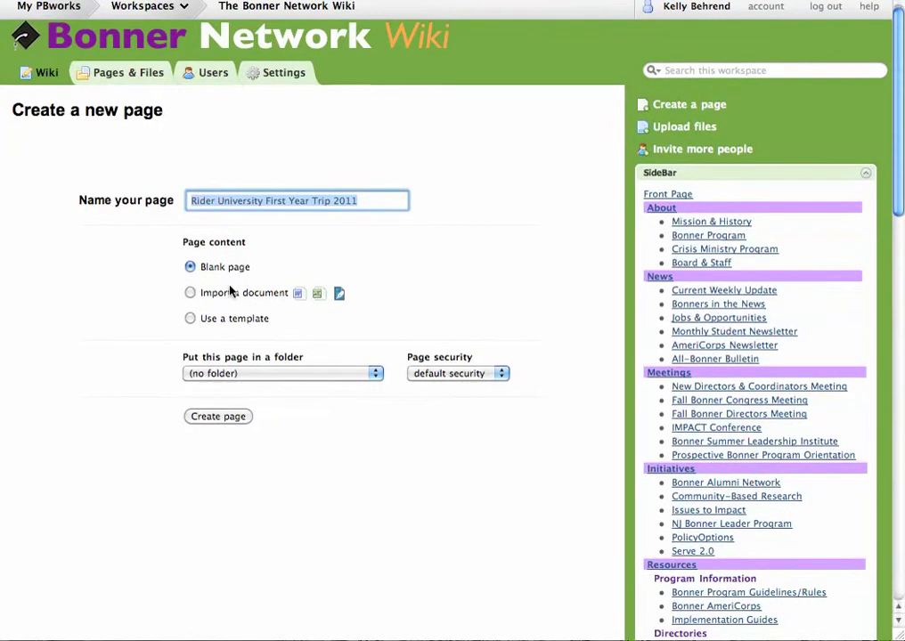
left_click(190, 319)
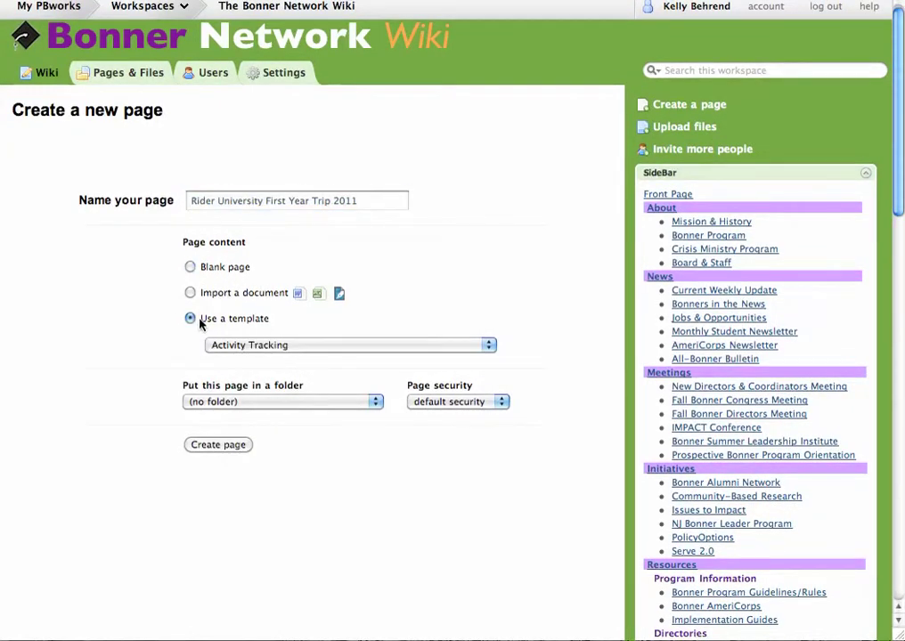
left_click(327, 346)
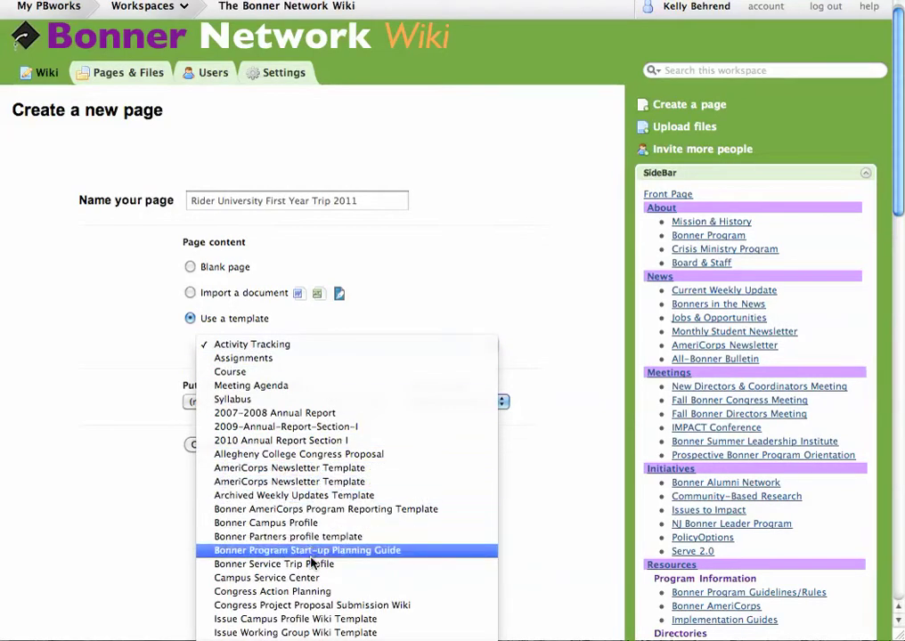
left_click(363, 568)
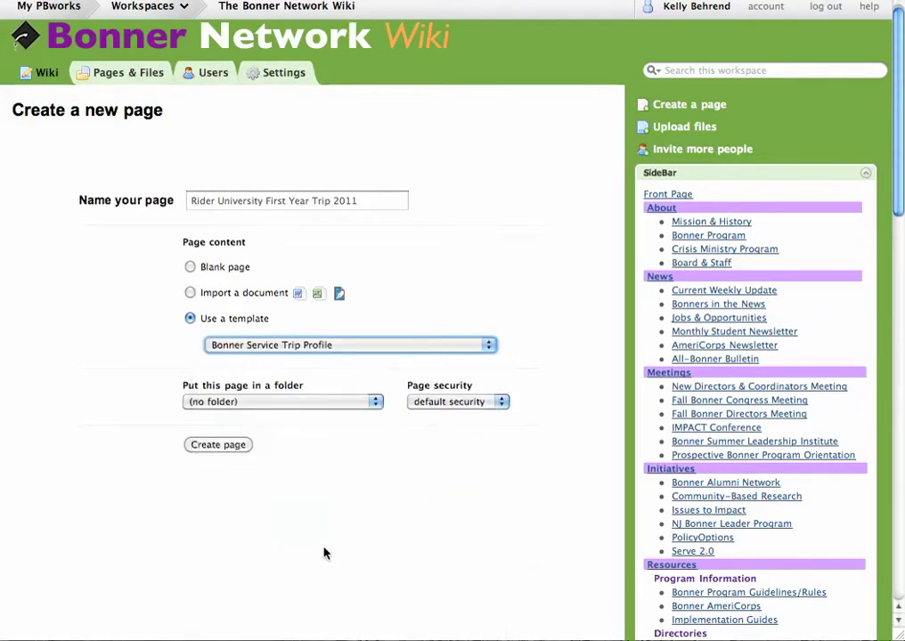
left_click(231, 449)
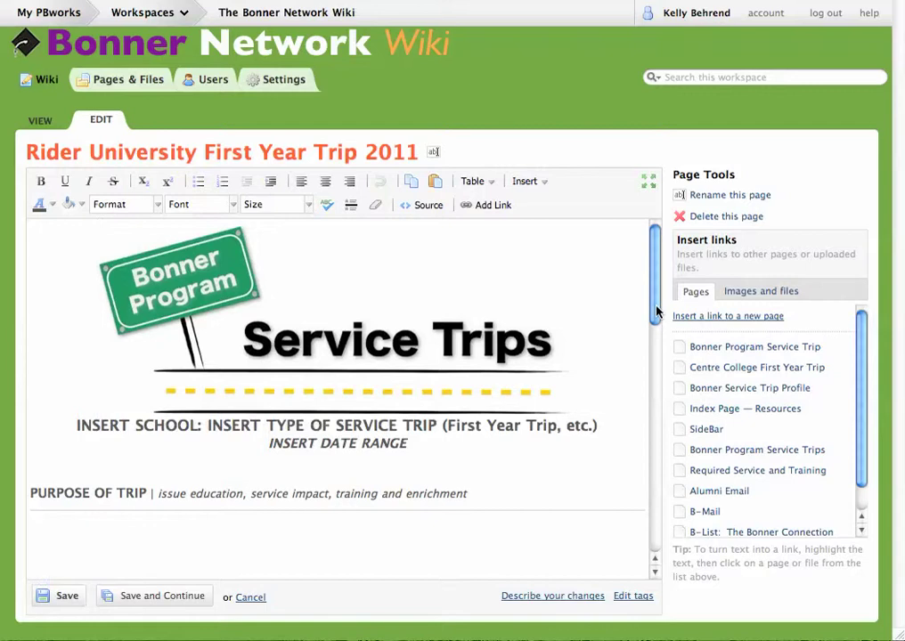
Replace the INSERT SCHOOL placeholder heading with 'Rider University First Year Trip 2011'.
left_click_drag(656, 311, 654, 333)
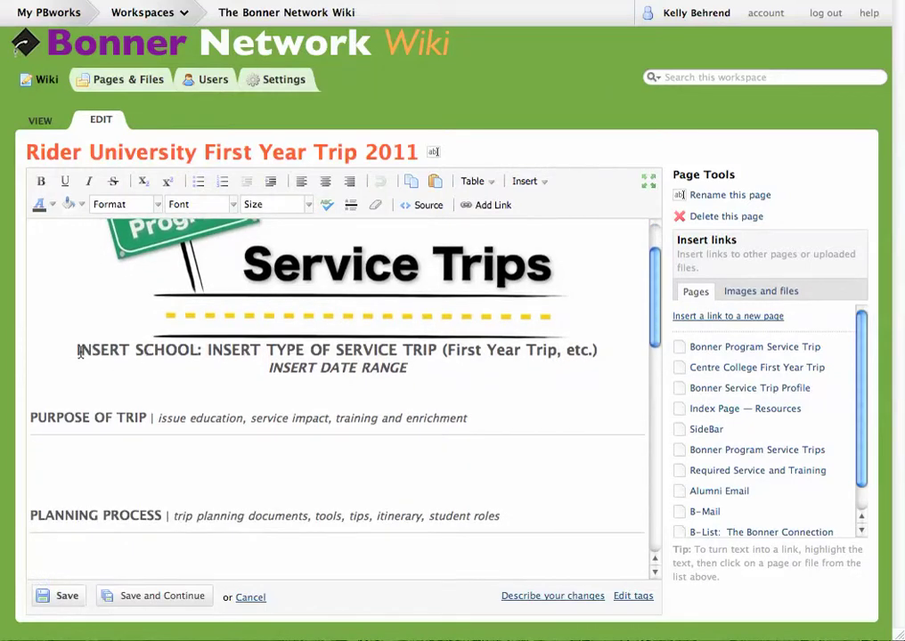
left_click_drag(77, 350, 613, 354)
type("Rider Un")
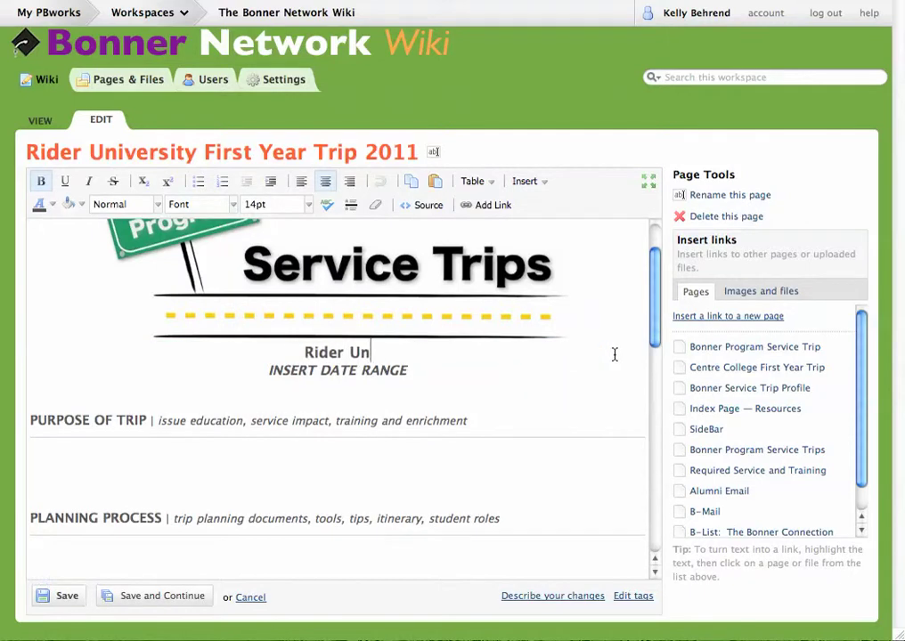
type("iversity First Ye")
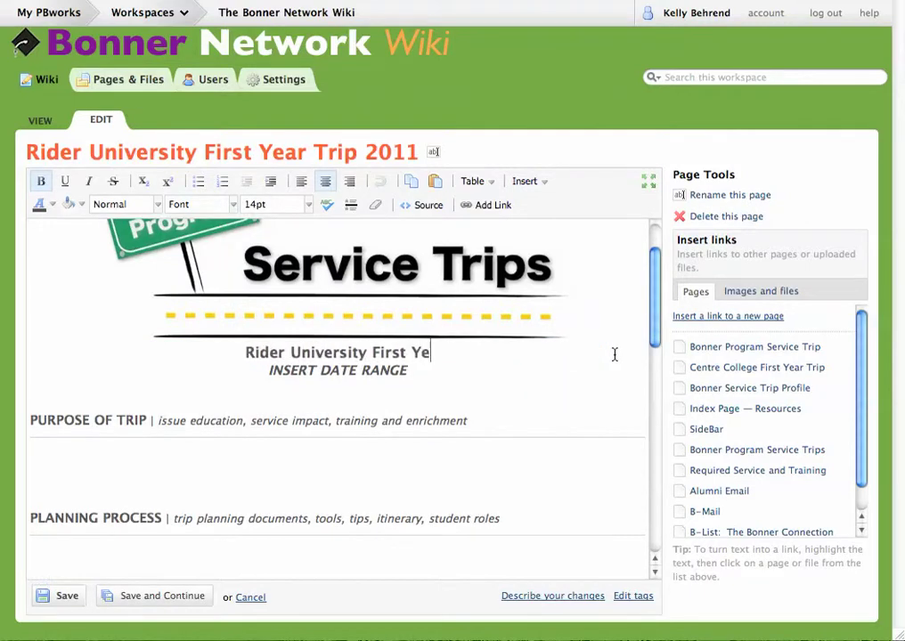
type("ar Trip 201")
key("BackSpace")
type("011")
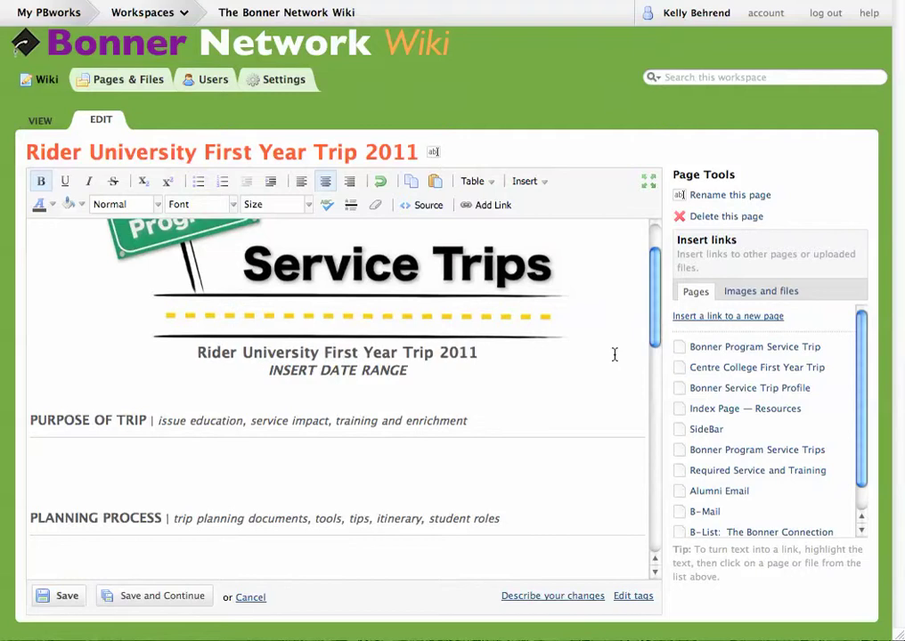
Save the edited Rider University trip page.
scroll(382, 374, "down", 3)
scroll(382, 374, "down", 4)
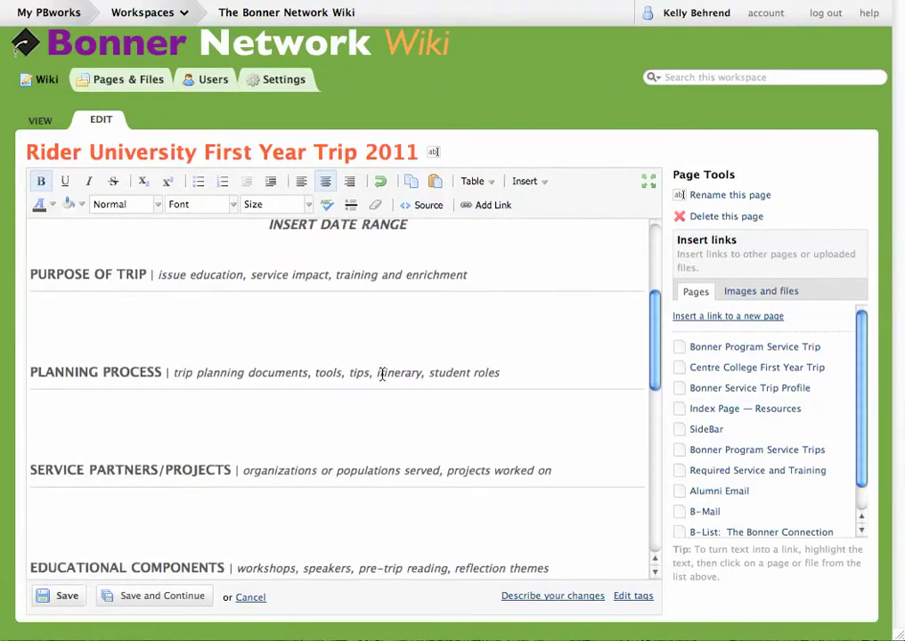
scroll(382, 374, "down", 4)
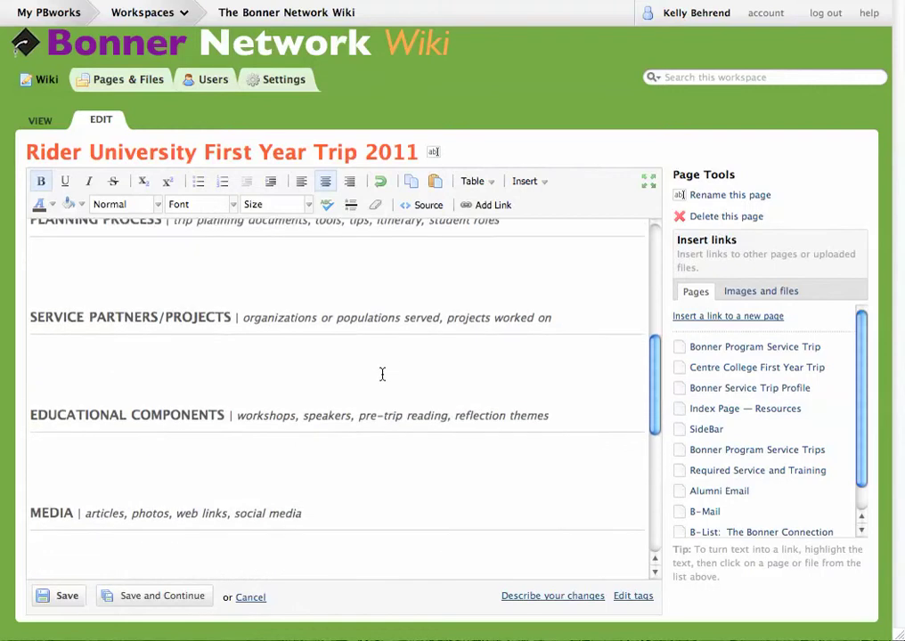
scroll(381, 374, "down", 3)
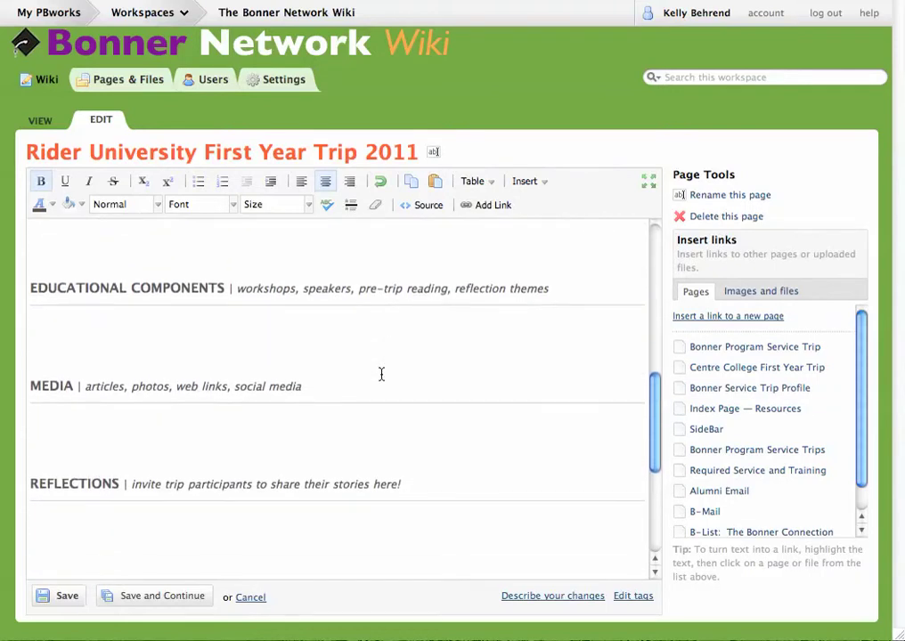
scroll(380, 374, "down", 5)
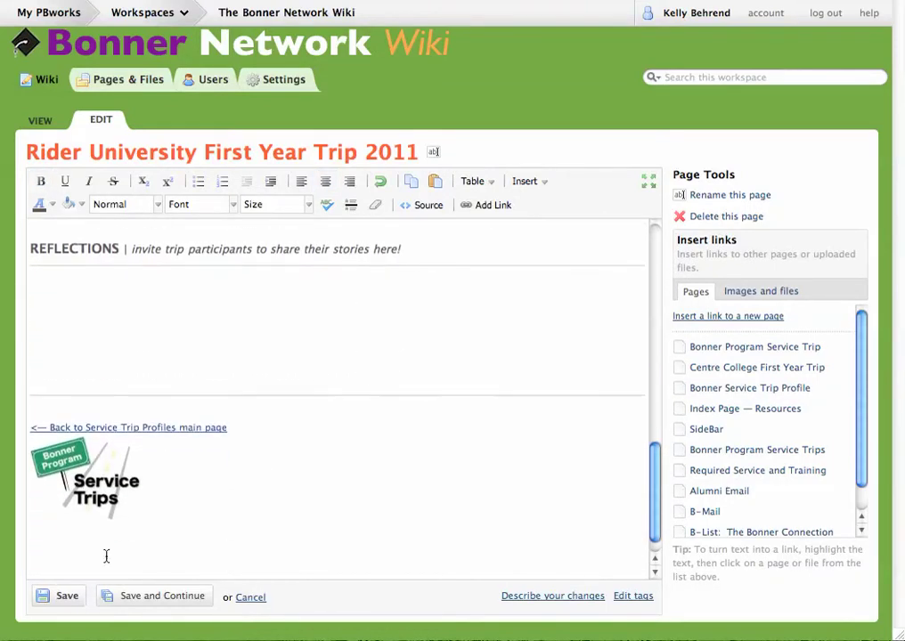
left_click(68, 604)
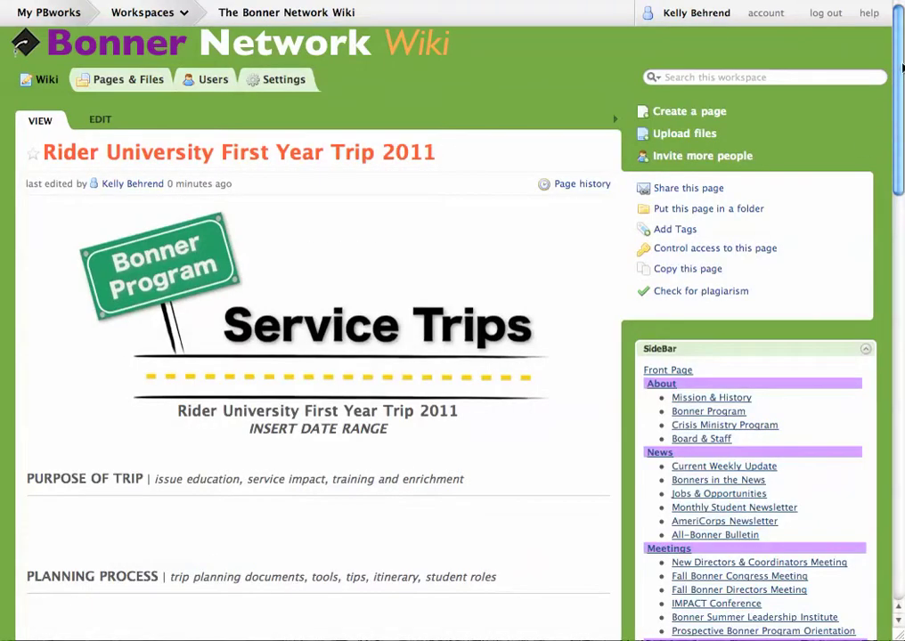
Return via 'Back to Service Trip Profiles main page' and scroll down to the embedded map.
left_click_drag(901, 70, 886, 332)
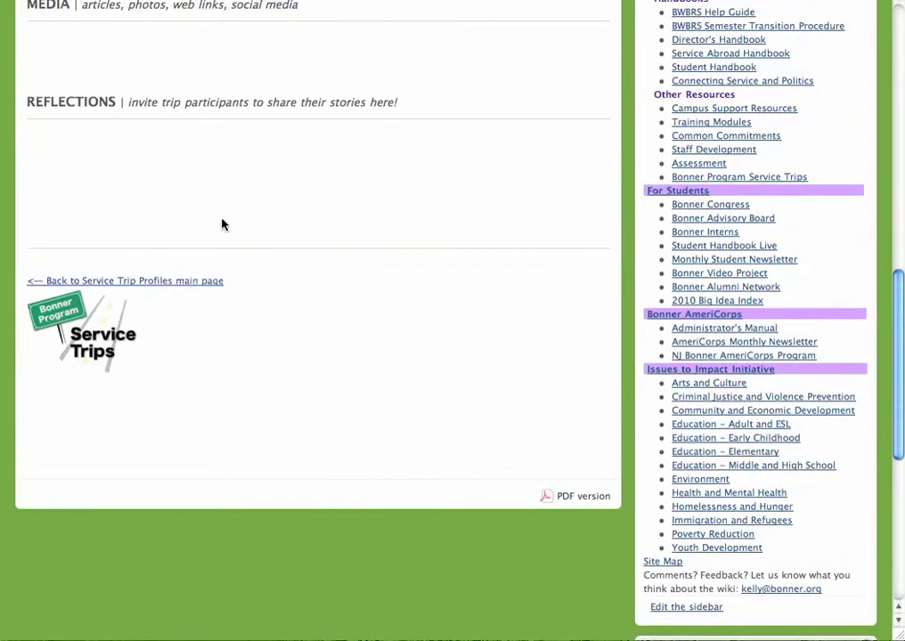
left_click(173, 287)
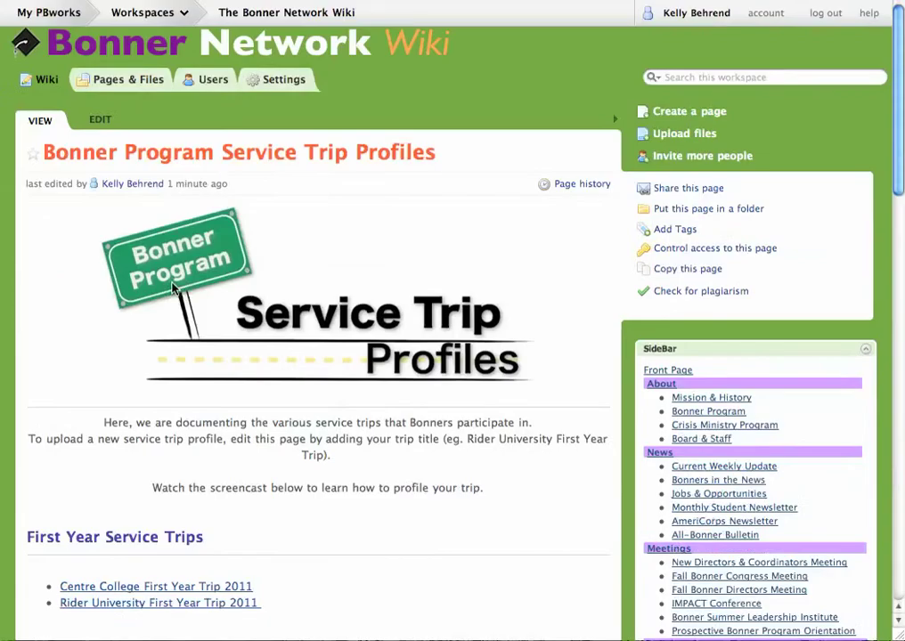
left_click_drag(901, 71, 895, 98)
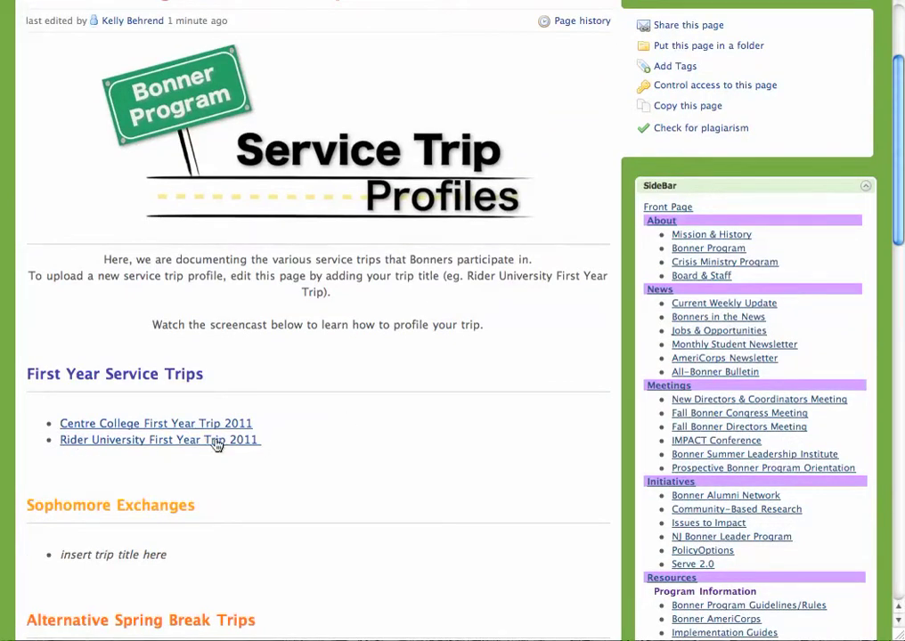
left_click_drag(901, 79, 895, 344)
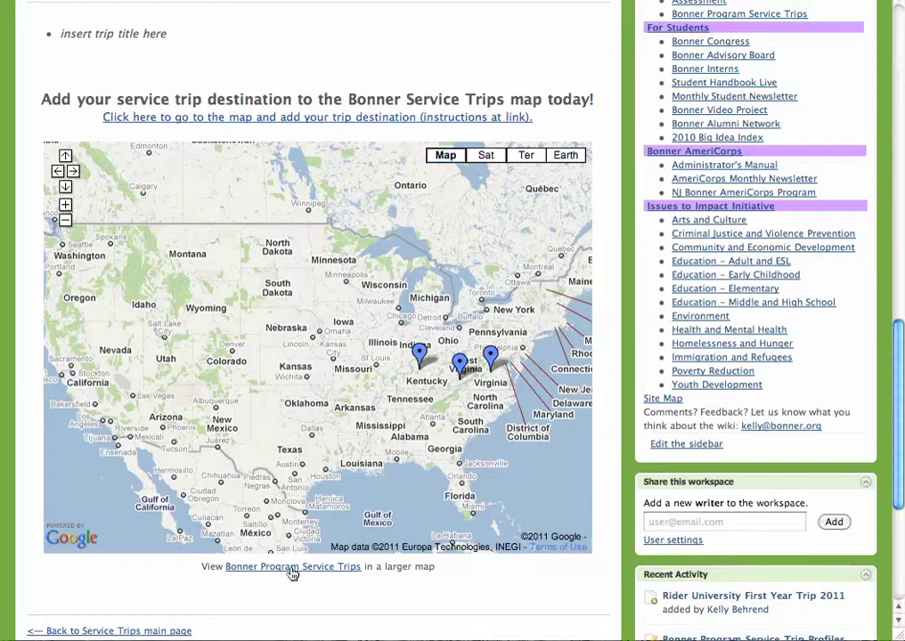
Follow the 'Click here to go to the map and add your trip destination' link.
left_click(311, 117)
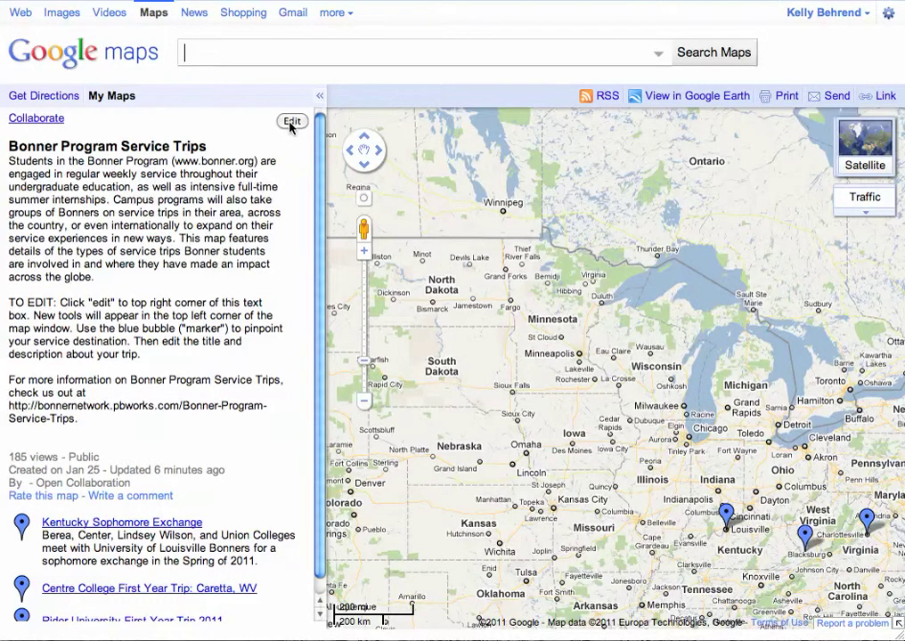
Put the map in edit mode and drop a new placemark near Topeka, Kansas.
left_click(292, 122)
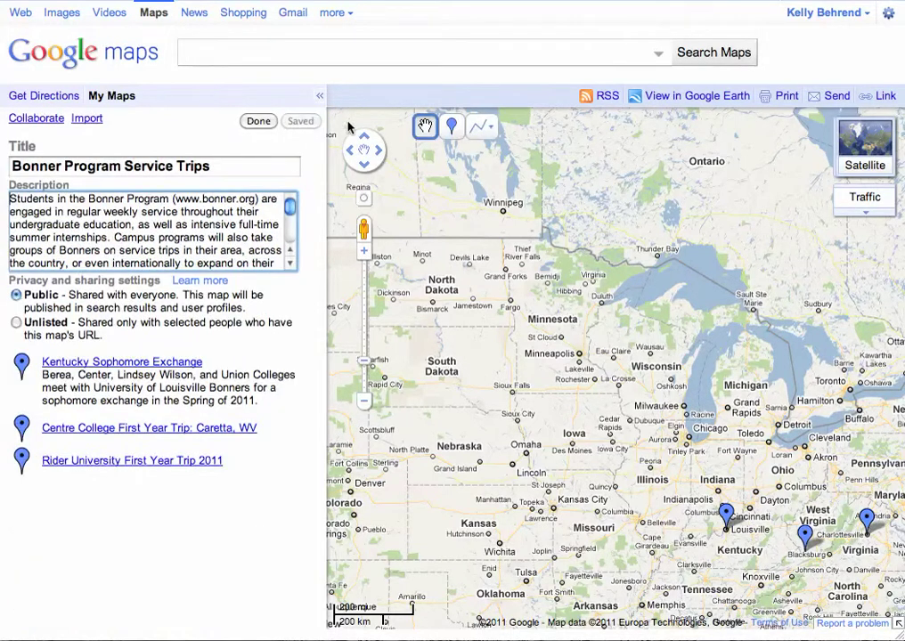
left_click(452, 127)
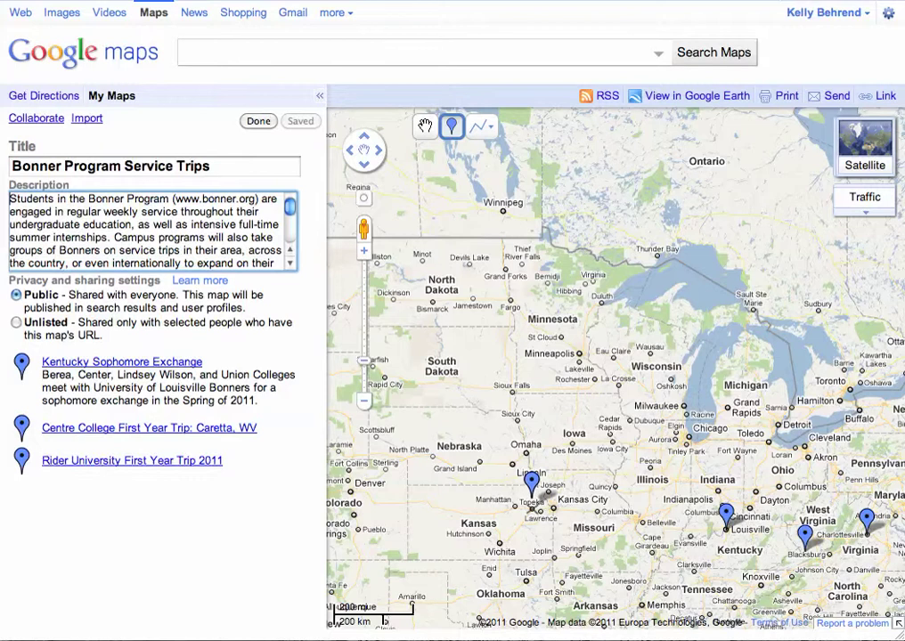
left_click(531, 495)
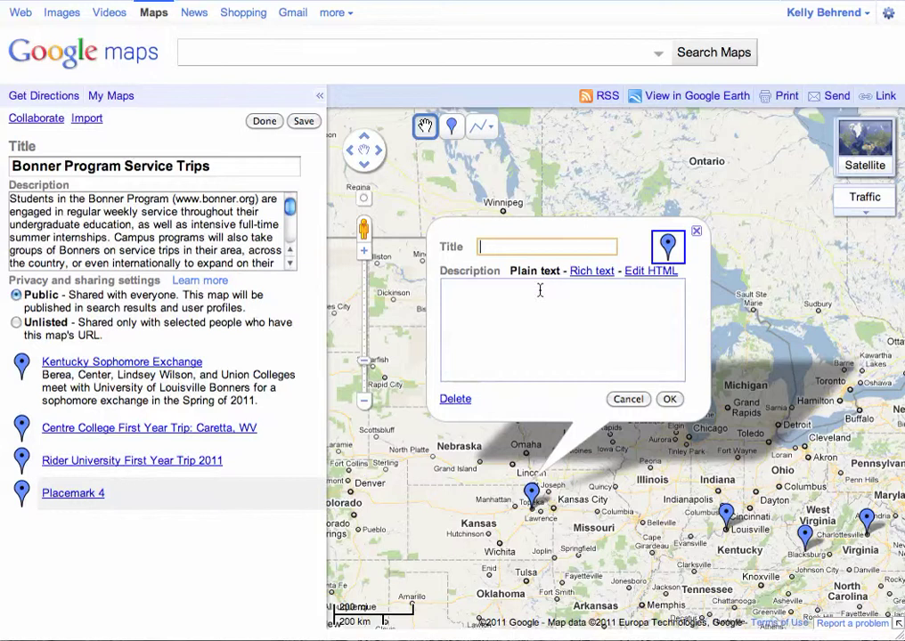
Title the Topeka placemark 'Rider University First Year Trip 2011', leaving its description blank.
type("Rider University")
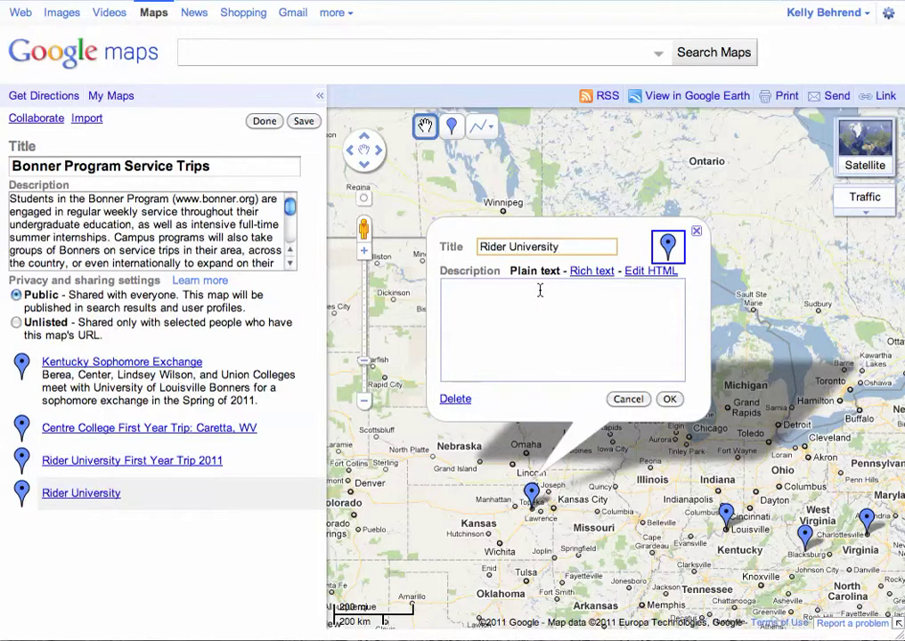
type(" First Year Trip 2011")
left_click(524, 309)
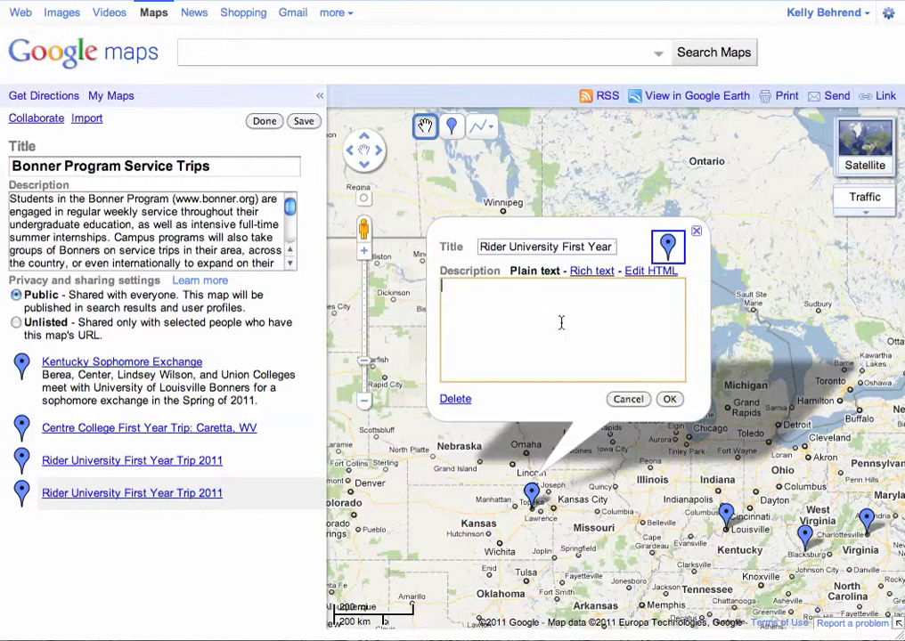
left_click(668, 399)
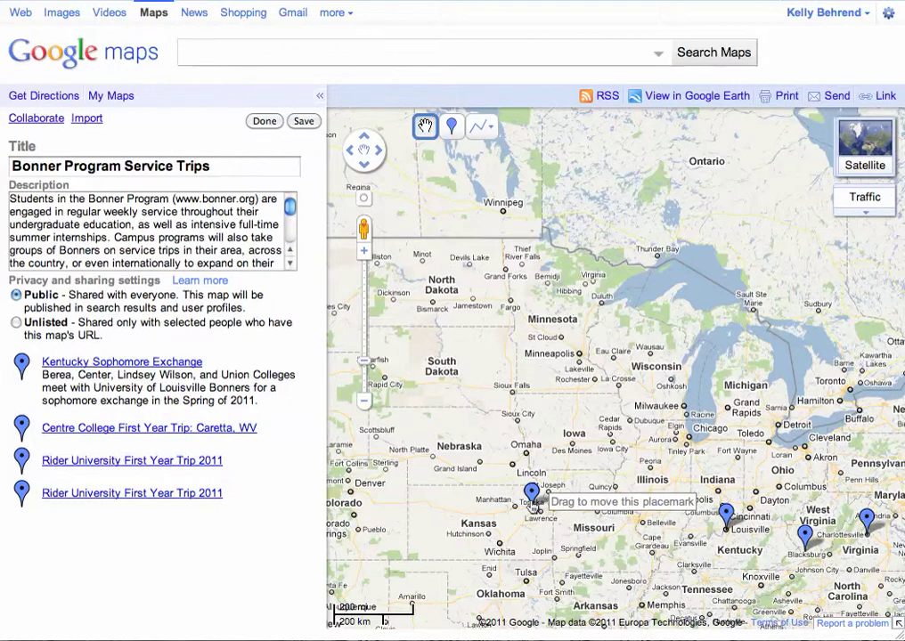
Finish editing the Bonner Program Service Trips map so the new placemark is saved.
left_click(263, 122)
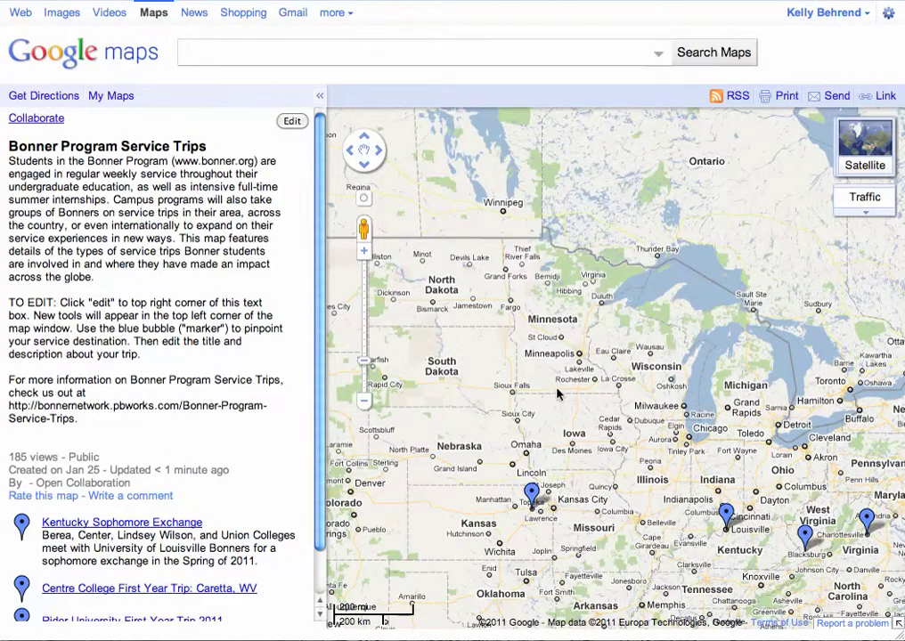
scroll(317, 454, "down", 1)
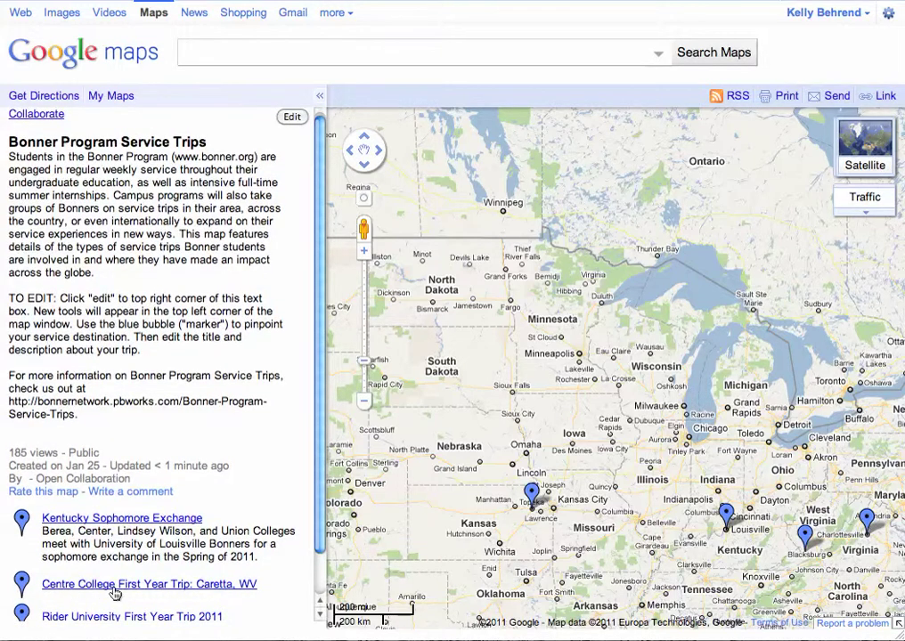